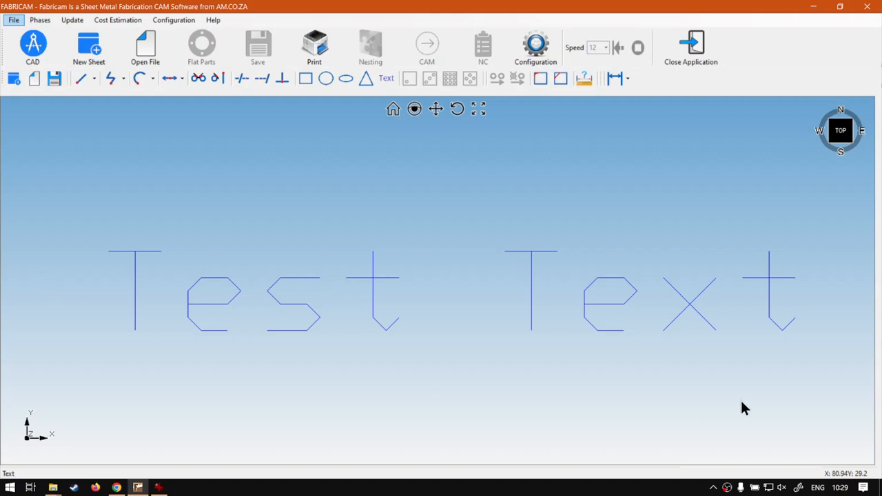
Delete the entire "Test Text" lettering from the drawing
click(825, 363)
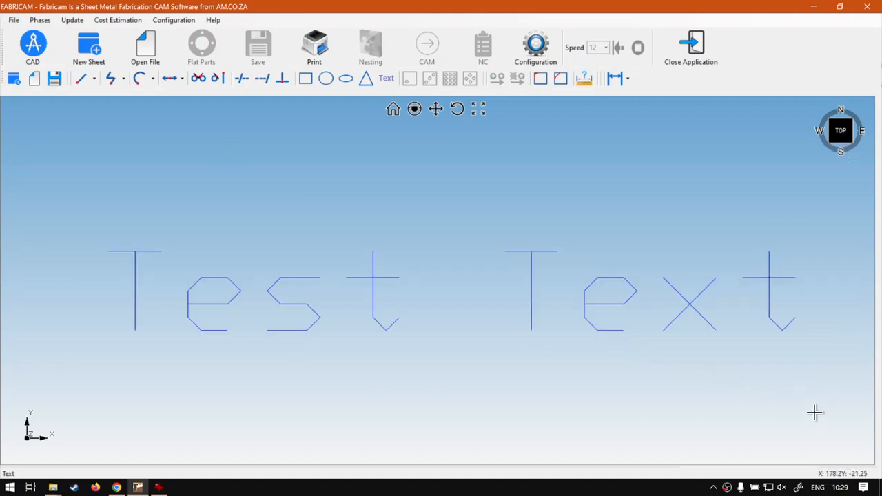
drag(815, 412, 49, 114)
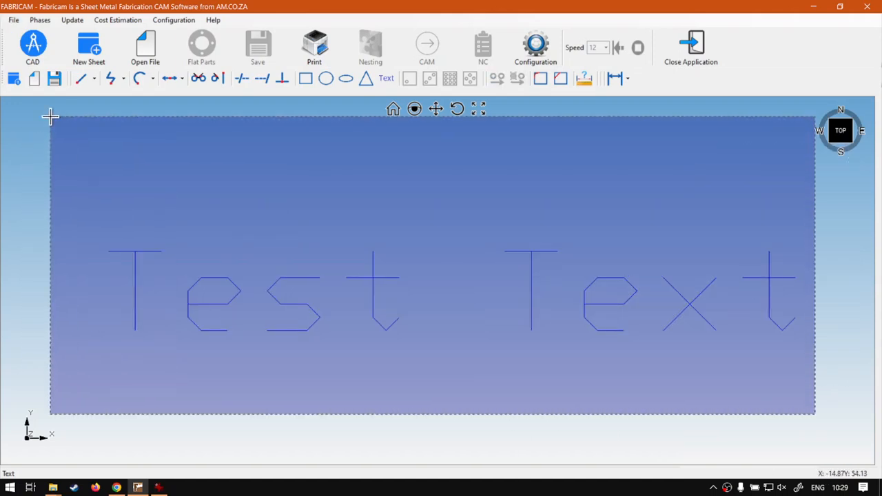
key(Delete)
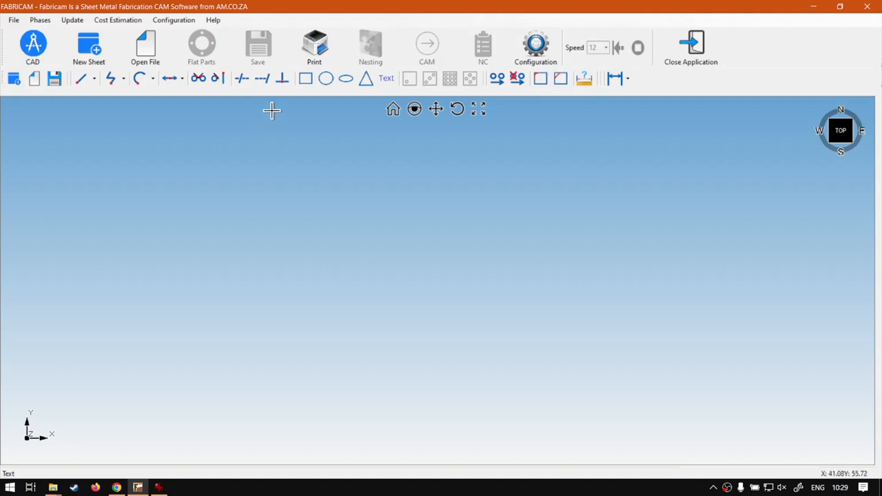
Create the text "A" at a size of 20 mm and place it as a single item at X 0, Y 0
click(385, 80)
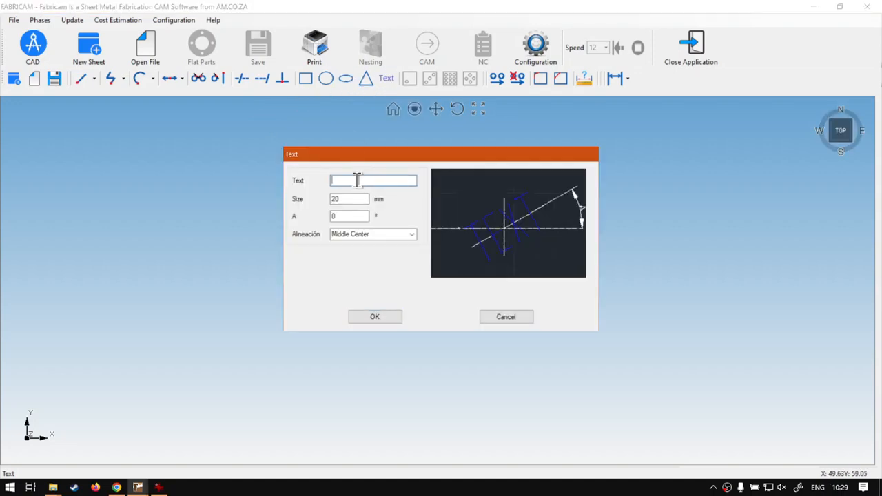
text(A)
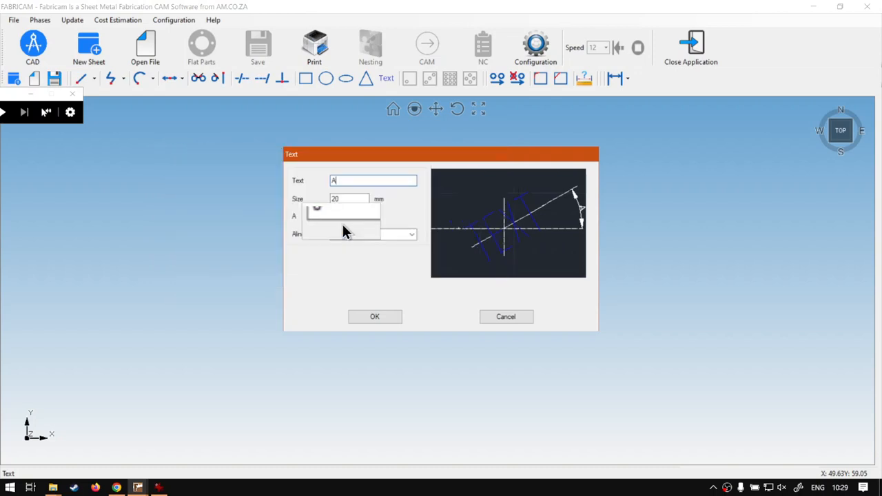
click(368, 317)
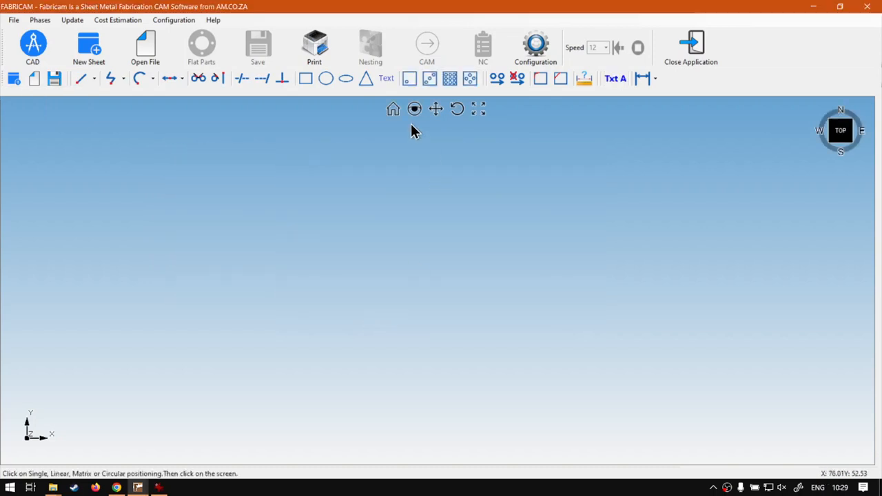
click(409, 79)
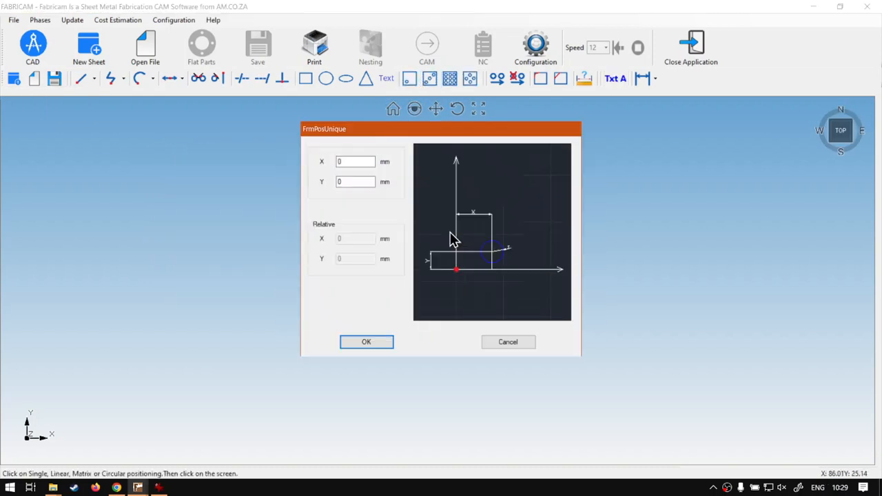
click(378, 339)
click(393, 108)
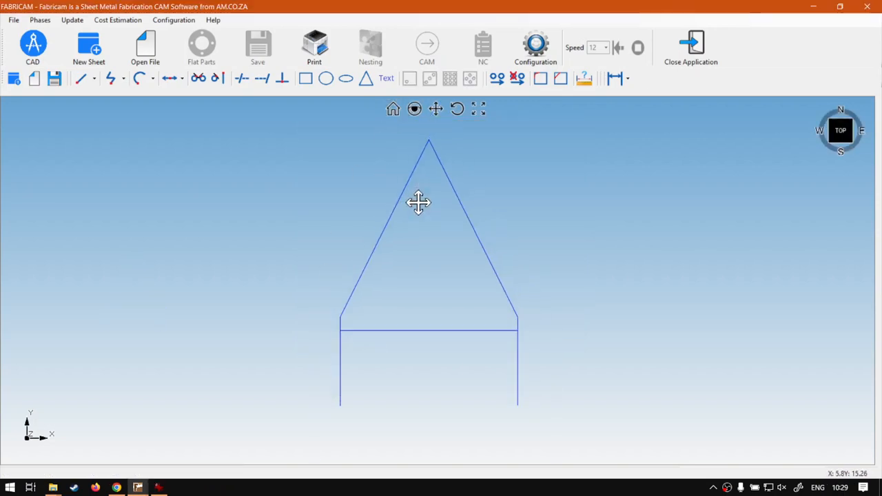
middle_drag(409, 193, 418, 219)
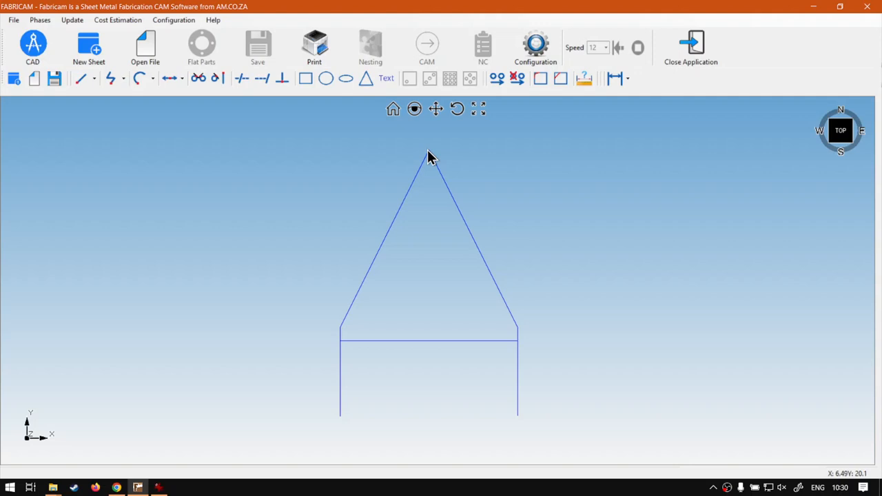
click(386, 78)
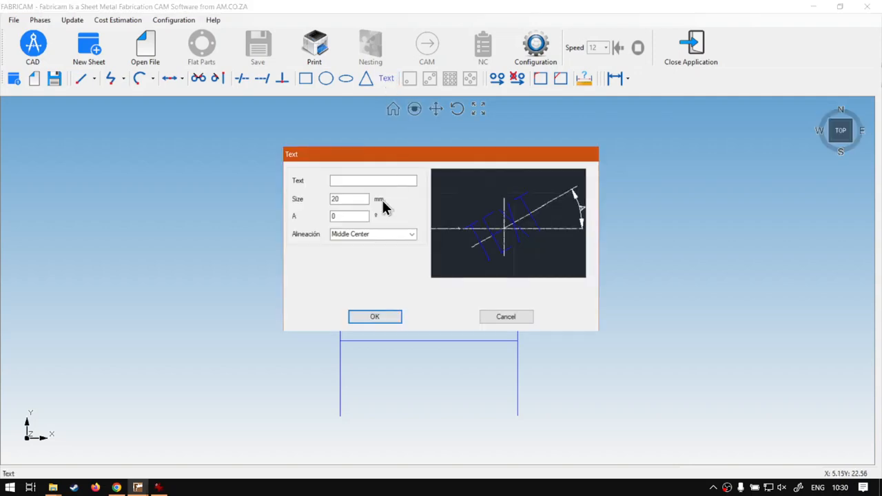
click(505, 316)
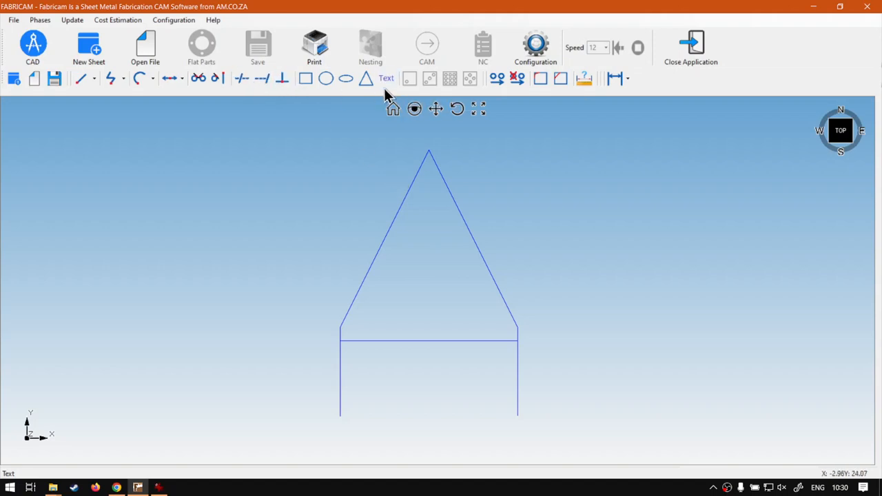
scroll(408, 263, down, 2)
scroll(415, 266, down, 1)
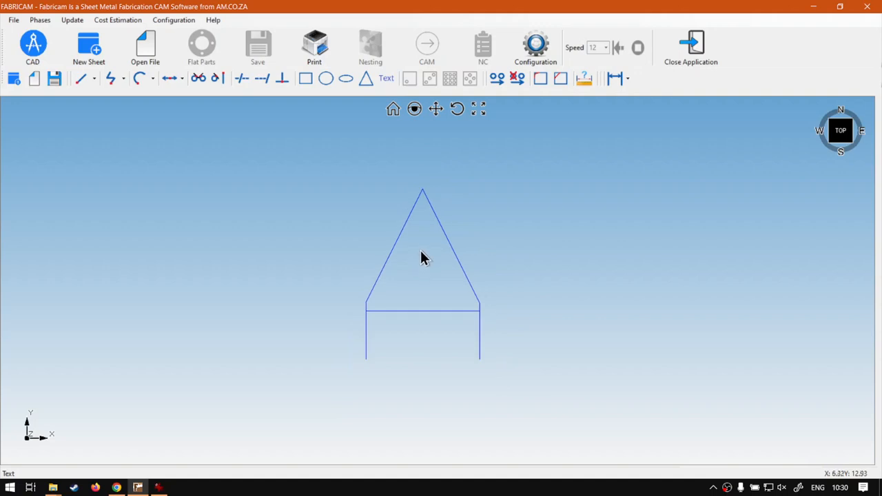
middle_drag(443, 228, 376, 292)
Add a second text "A" with a size of 40 mm at the same origin as the first letter
click(387, 78)
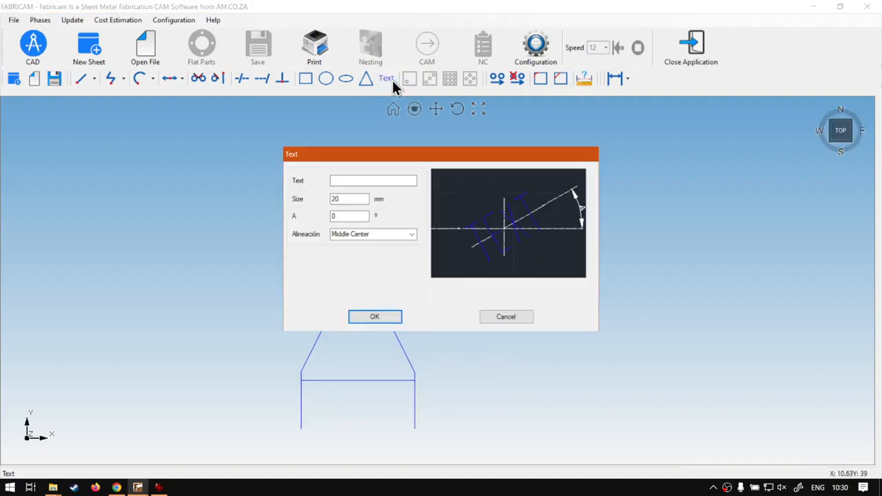
click(360, 181)
text(A)
key(Tab)
text(40)
click(367, 316)
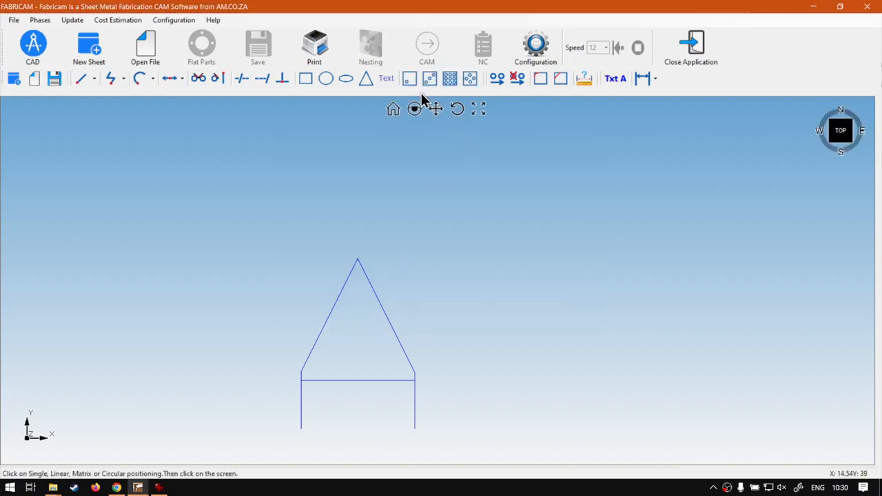
click(433, 215)
click(388, 341)
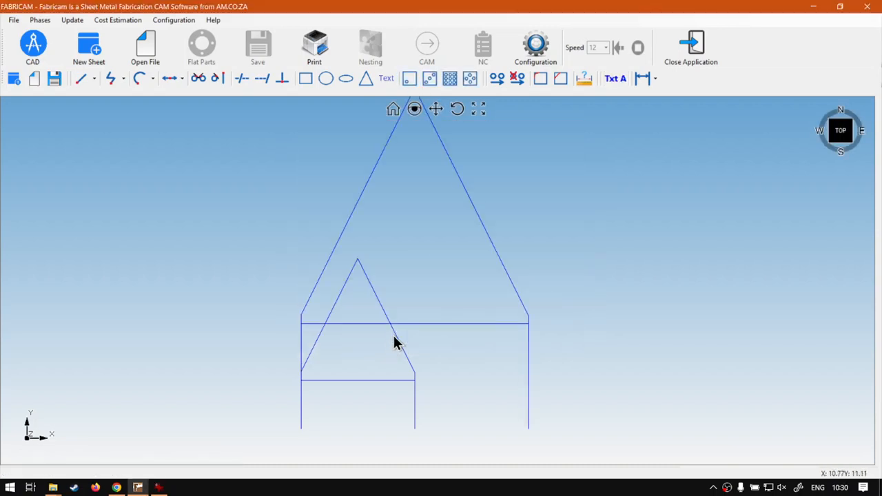
scroll(409, 336, down, 2)
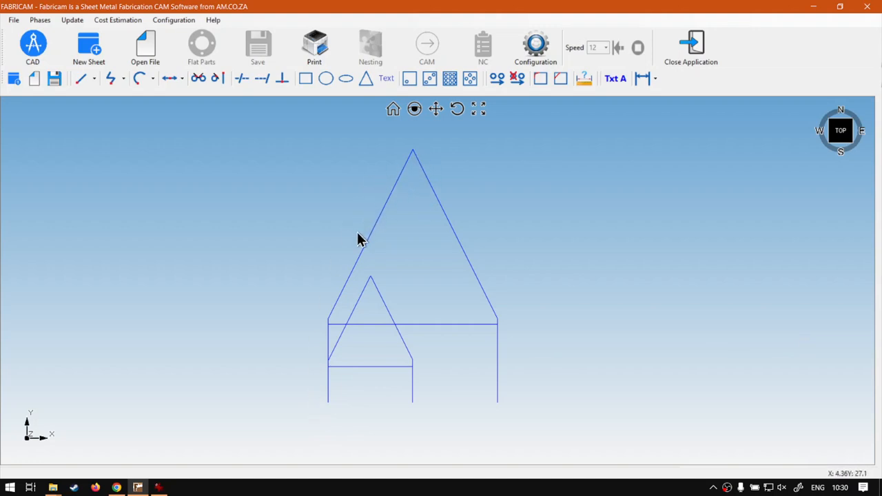
mouse_move(479, 257)
middle_down()
mouse_move(486, 258)
mouse_move(441, 276)
middle_up()
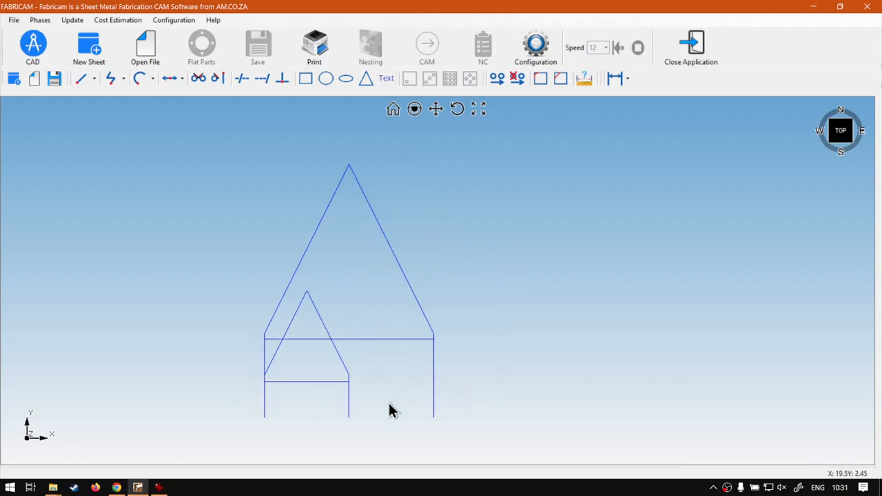
mouse_move(403, 386)
middle_down()
mouse_move(395, 351)
mouse_move(387, 378)
middle_up()
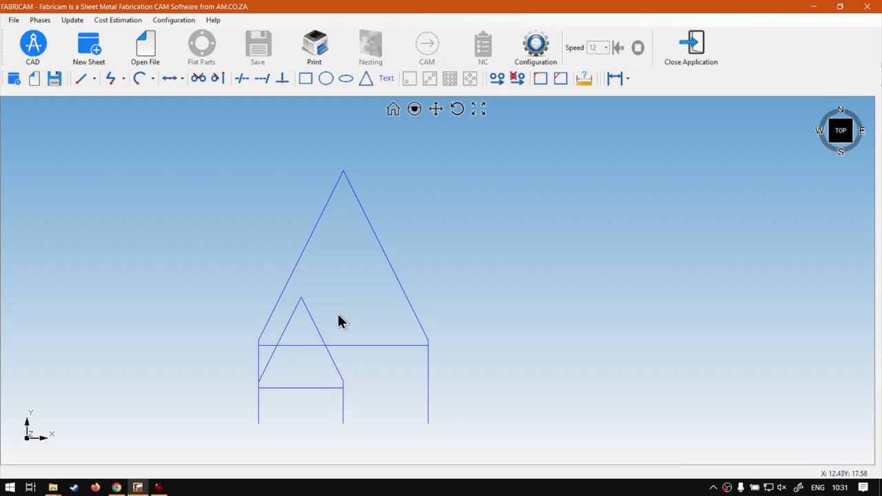
Define a third text "A" with a size of 40 mm and a rotation angle of 45
click(386, 80)
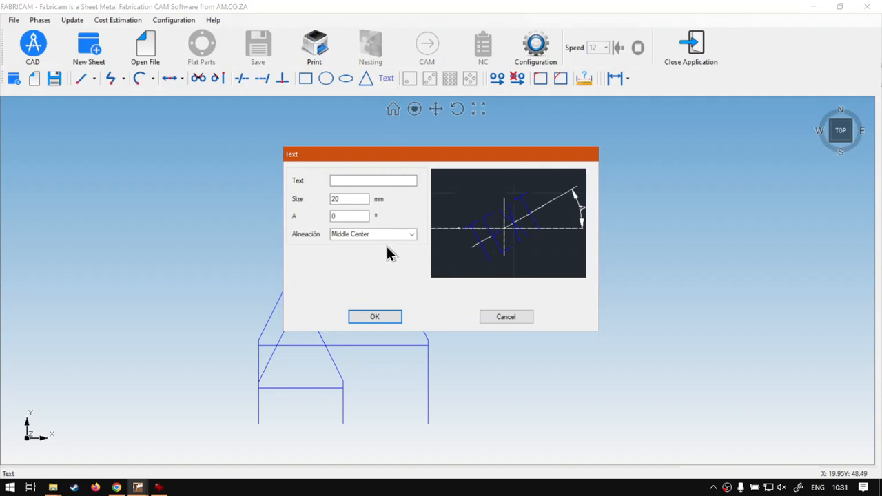
click(361, 182)
text(A)
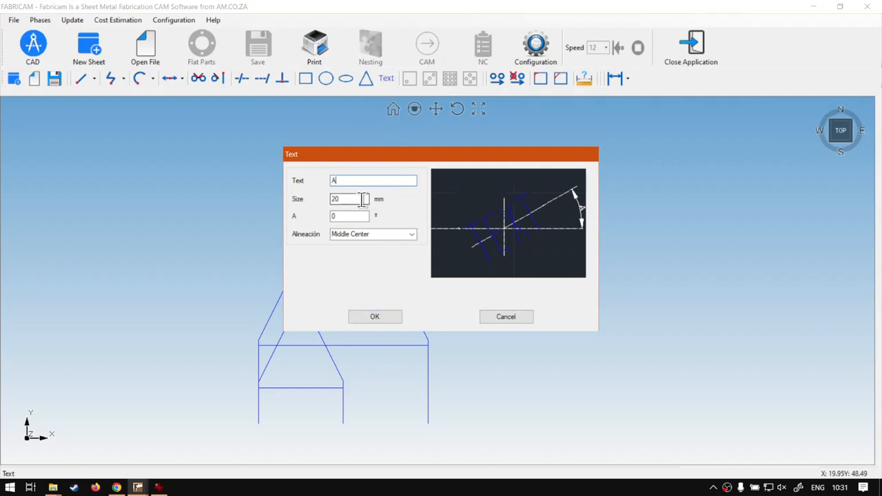
key(Tab)
text(40)
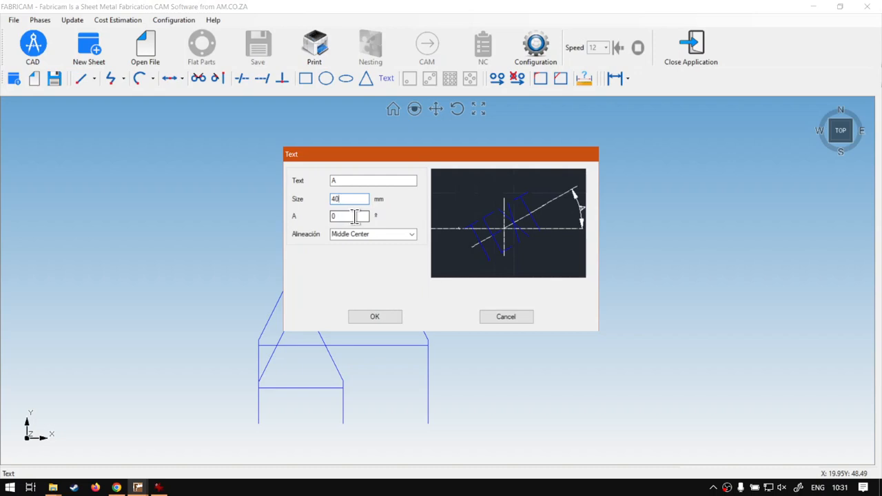
drag(355, 216, 313, 217)
text(45)
click(379, 317)
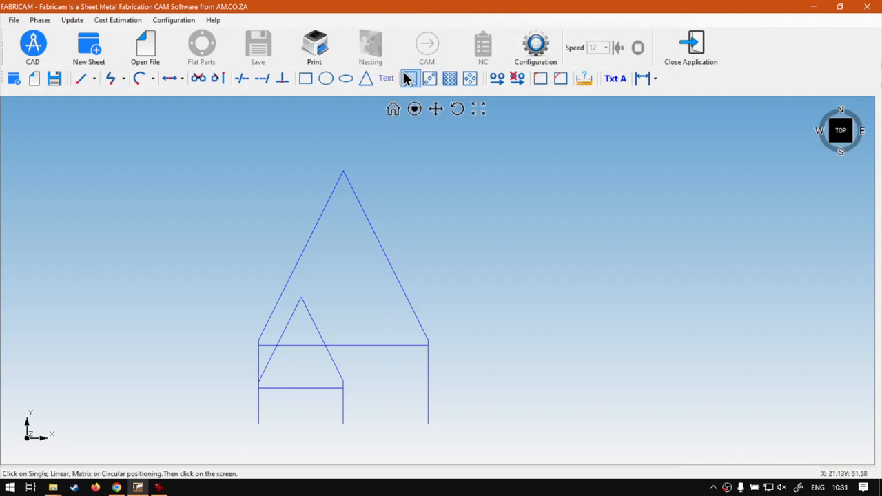
Place the rotated "A" as a single item at the same origin as the two upright letters
click(406, 79)
click(431, 233)
click(379, 341)
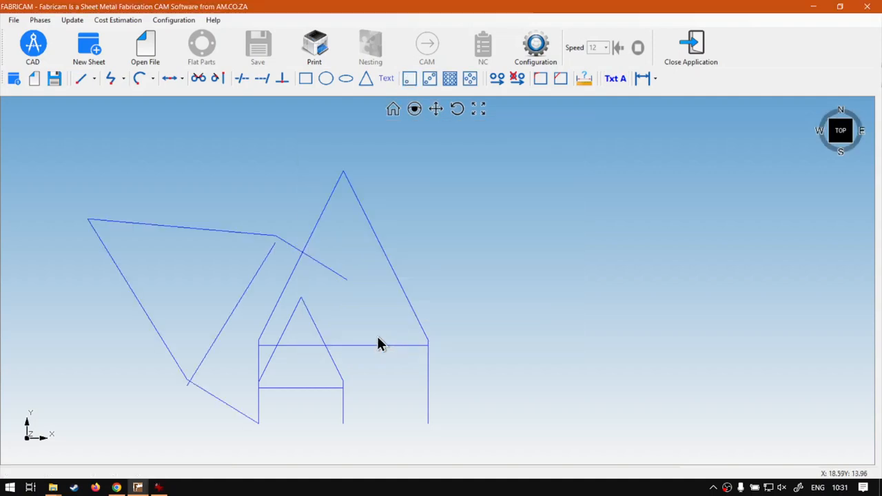
mouse_move(340, 281)
middle_down()
mouse_move(427, 258)
mouse_move(435, 268)
middle_up()
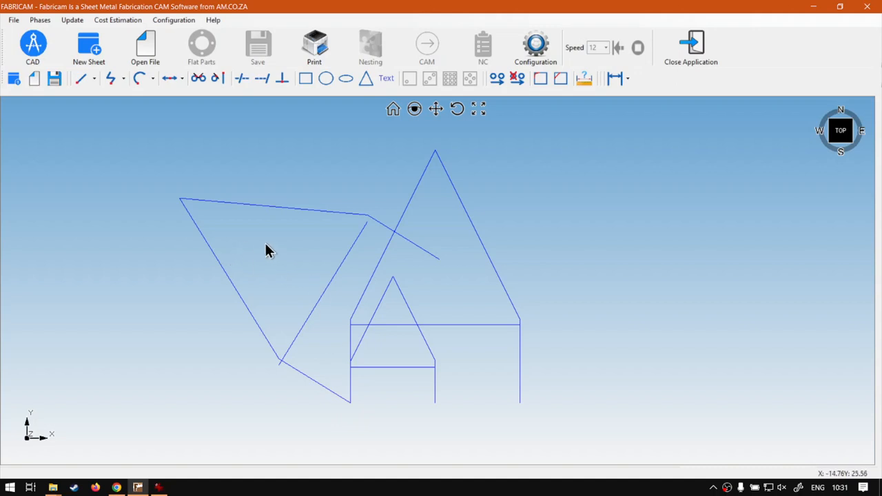
scroll(614, 266, down, 4)
middle_drag(621, 264, 520, 278)
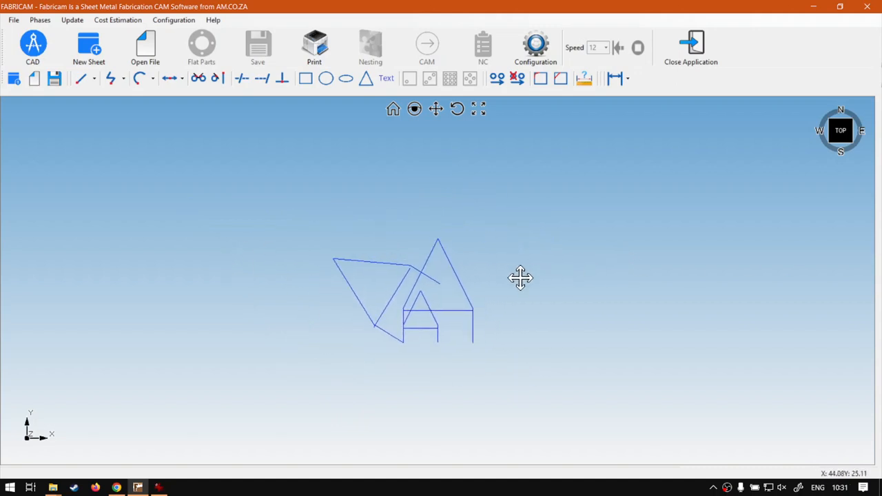
Delete all three "A" letters from the drawing
click(386, 78)
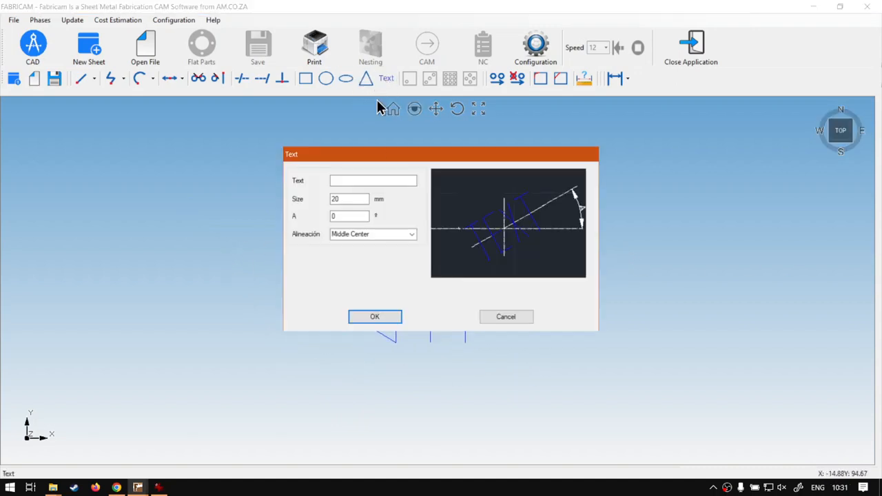
click(506, 316)
drag(528, 373, 236, 156)
key(Delete)
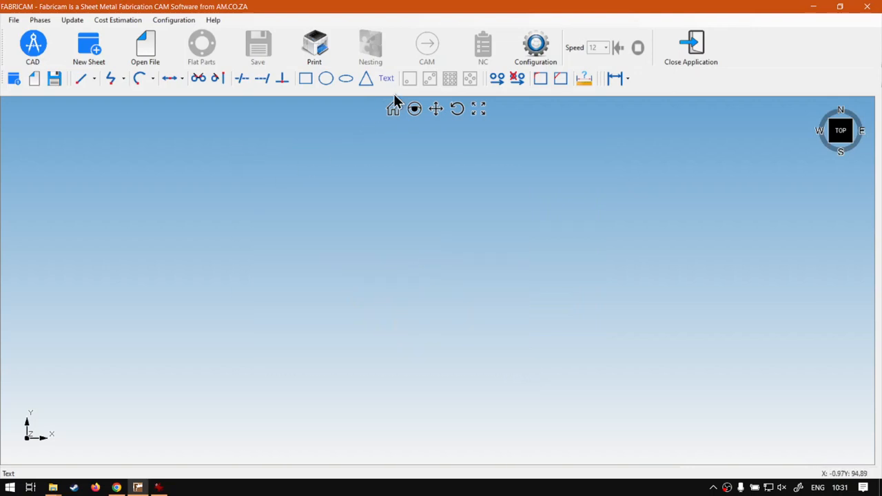
Create the text "AM.CO.ZA" with an angle of 90 and place it as a single item at the default position
click(388, 80)
click(365, 181)
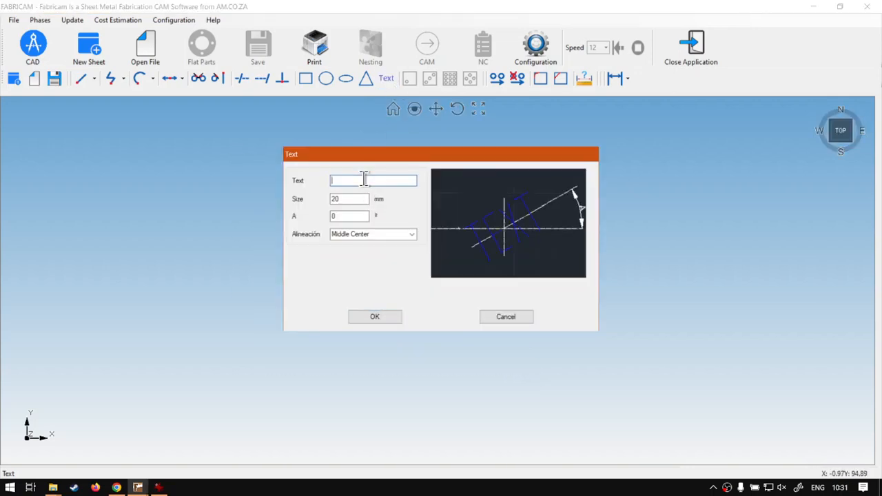
text(AM.CO.ZA)
drag(355, 215, 321, 216)
text(90)
click(369, 316)
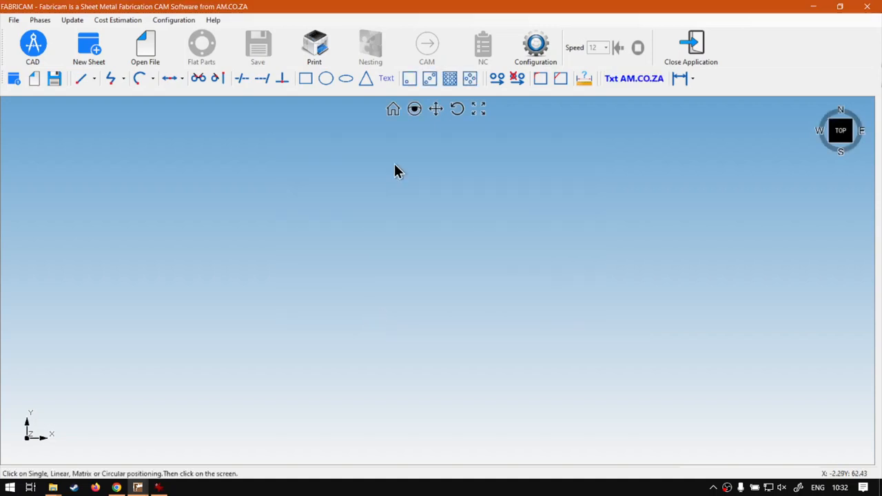
click(409, 77)
click(366, 342)
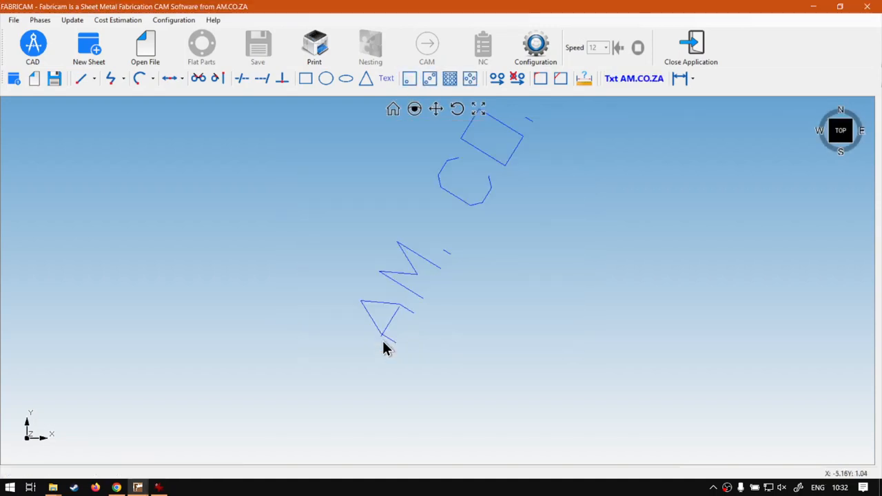
Examine the rotated "AM.CO.ZA" text closely around the base point of its first letter
scroll(434, 340, up, 3)
scroll(369, 399, down, 3)
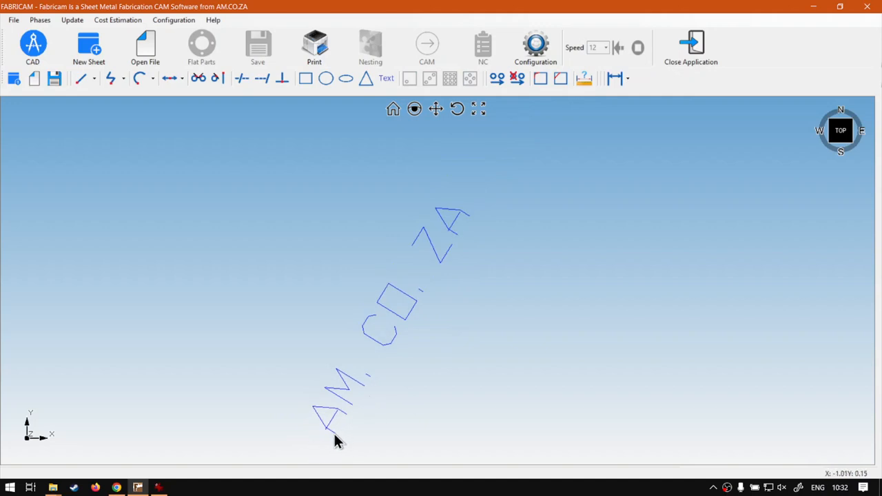
scroll(335, 437, up, 5)
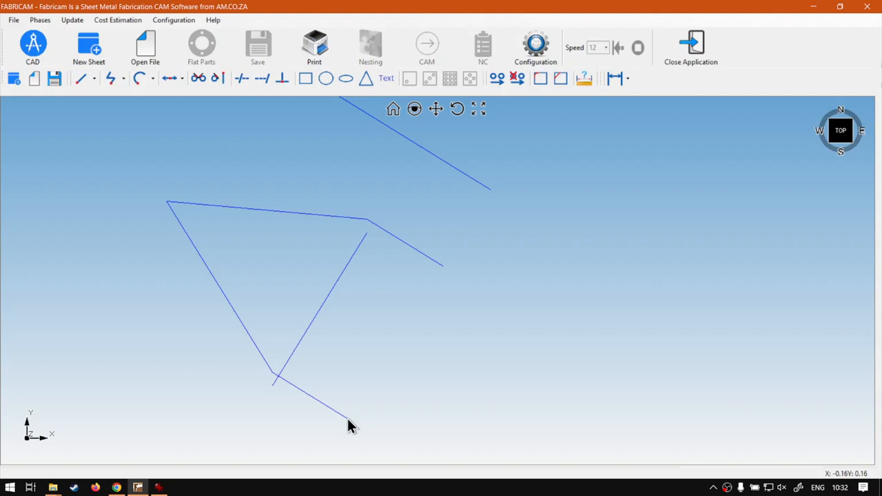
scroll(347, 425, down, 4)
scroll(350, 423, down, 2)
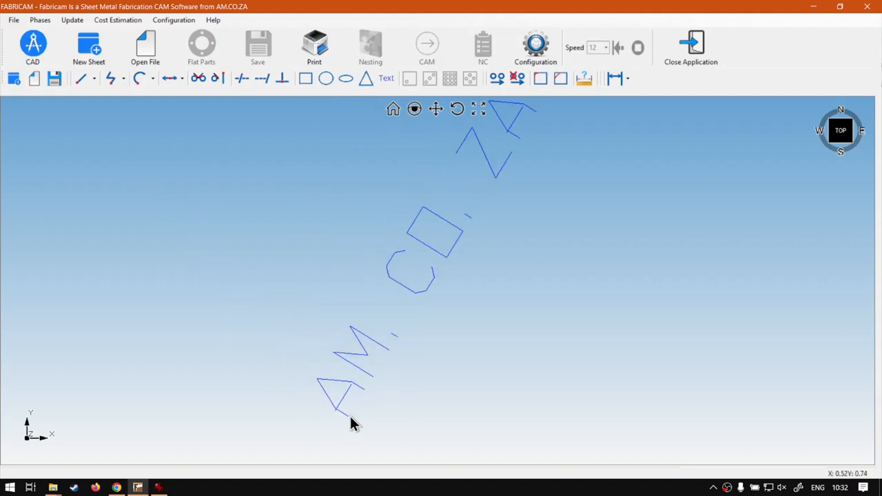
mouse_move(443, 301)
middle_down()
mouse_move(420, 357)
mouse_move(388, 360)
mouse_move(395, 321)
mouse_move(390, 344)
middle_up()
scroll(328, 421, up, 5)
scroll(325, 419, up, 3)
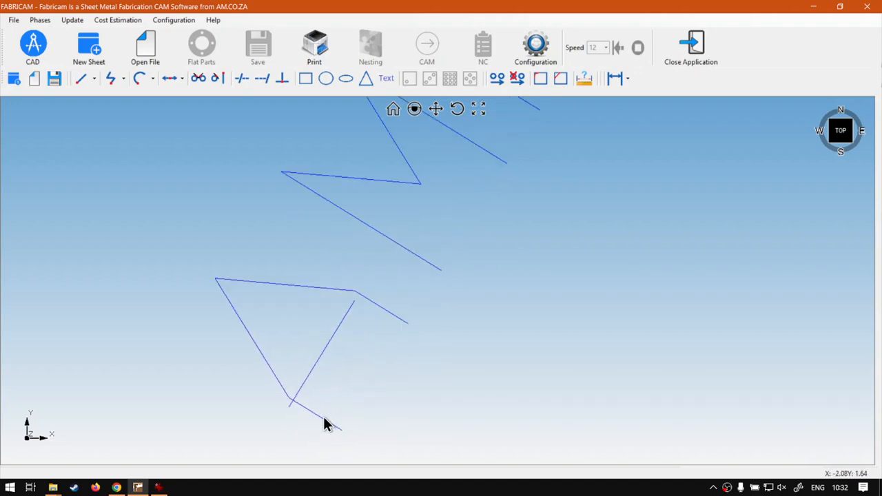
click(317, 335)
click(350, 344)
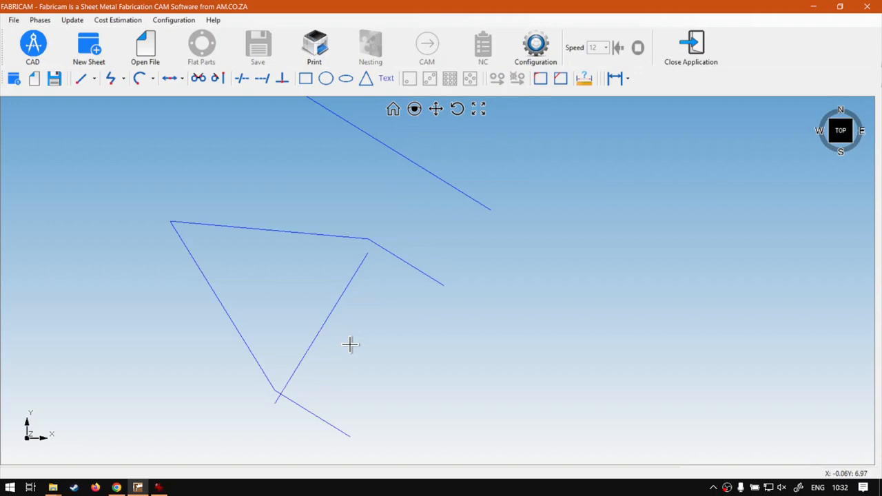
Restore the straight top view and fit the whole rotated "AM.CO.ZA" text in sight to examine it
scroll(365, 336, down, 4)
scroll(375, 324, down, 2)
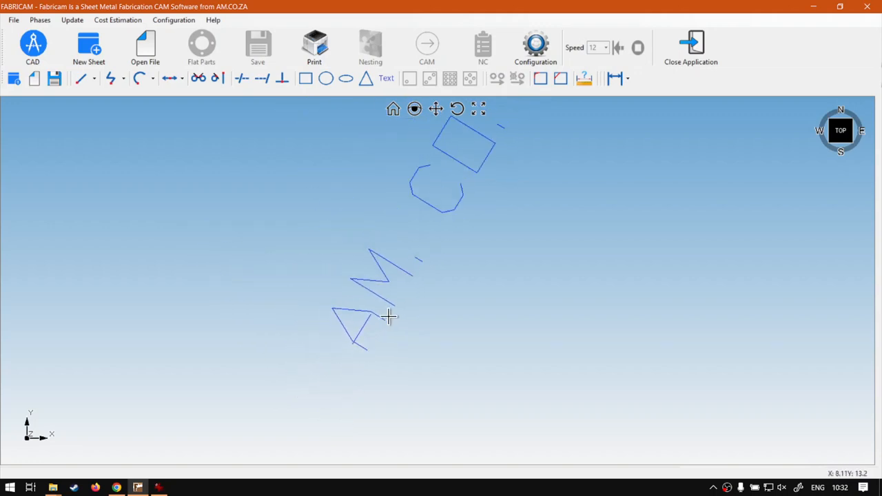
middle_drag(485, 311, 445, 385)
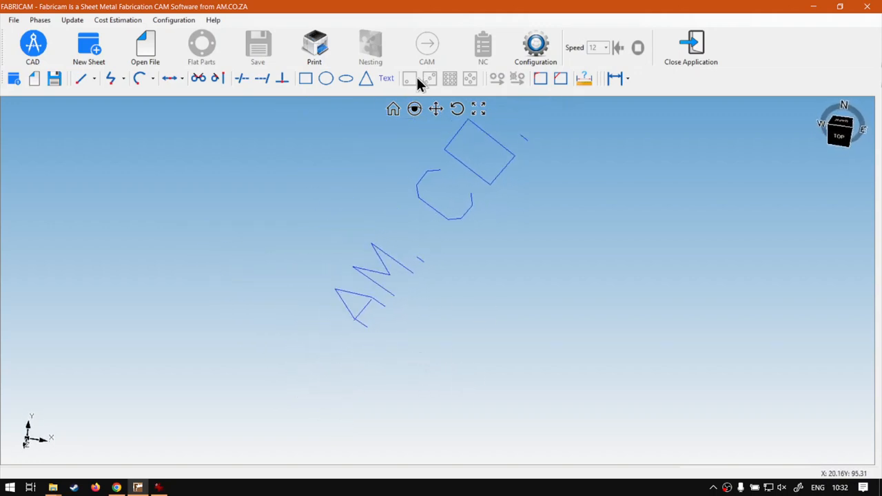
click(393, 108)
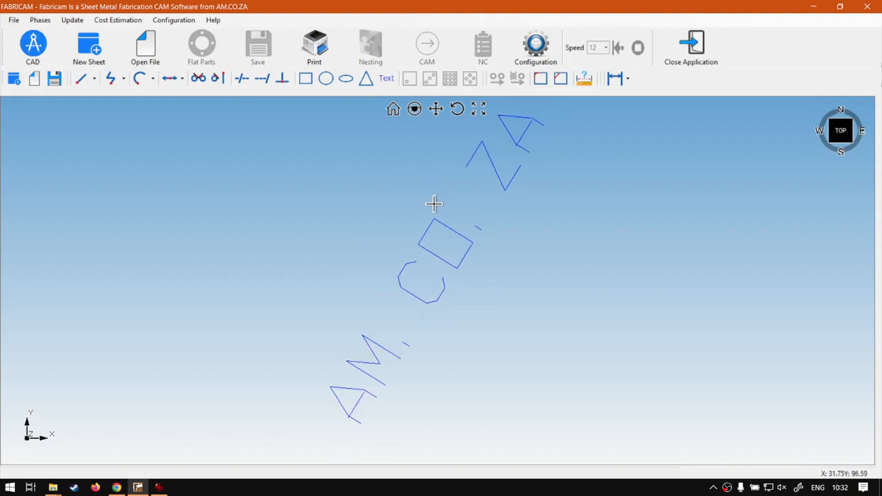
ctrl+middle_drag(441, 223, 439, 229)
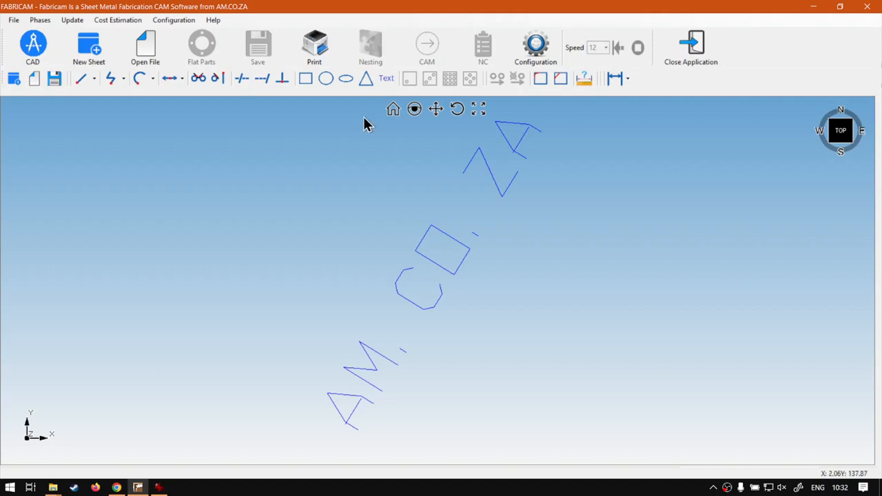
Review the Text tool's content, size, angle and alignment options, and leave it without creating text
click(385, 79)
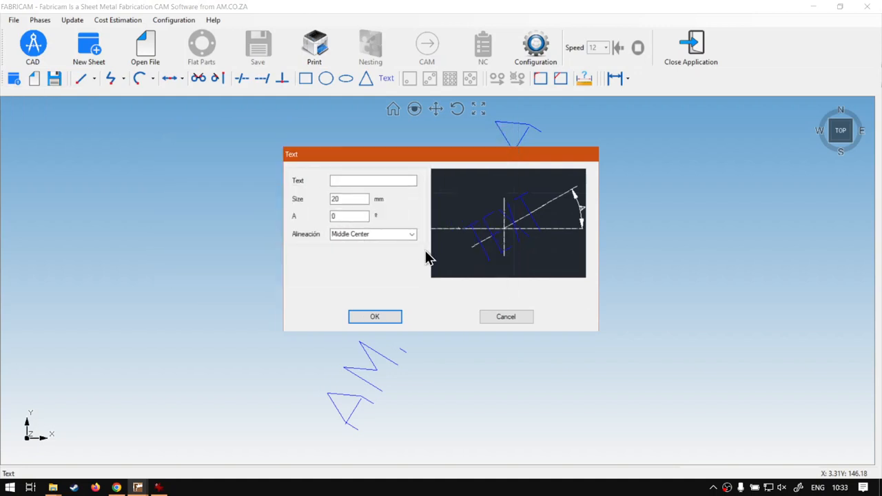
click(506, 319)
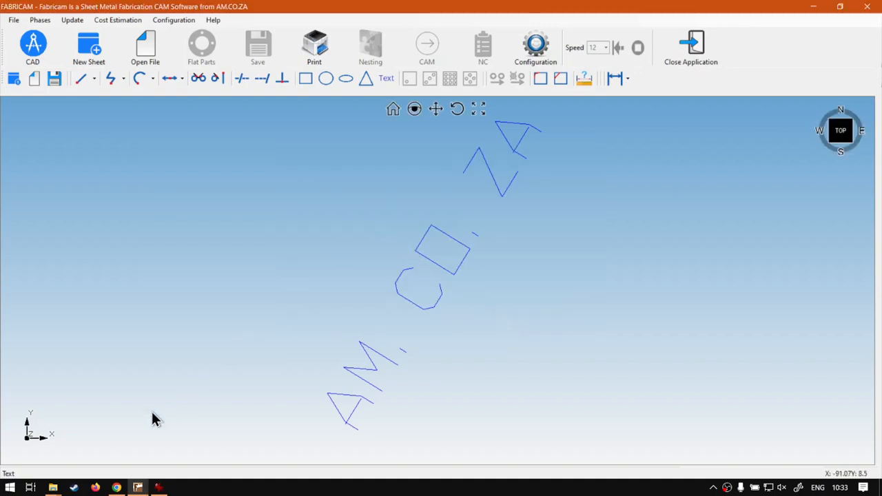
Switch to Chrome to view the softwaretraining.co.za training videos page
click(116, 487)
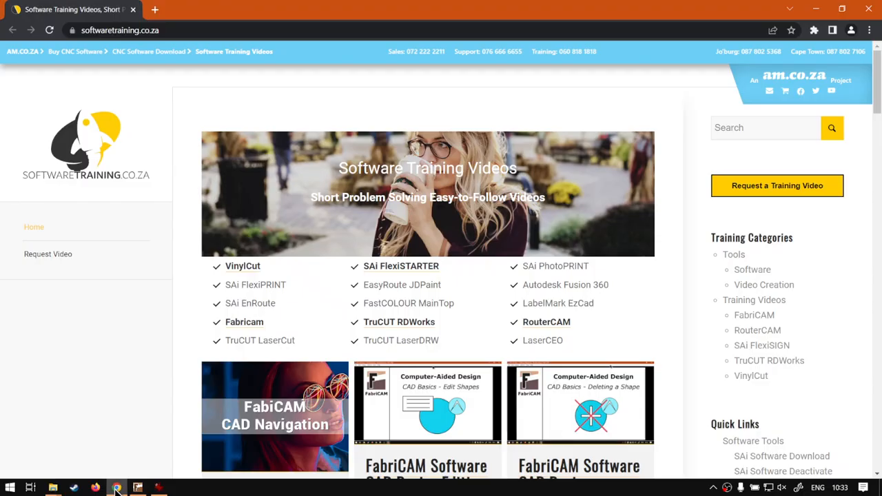